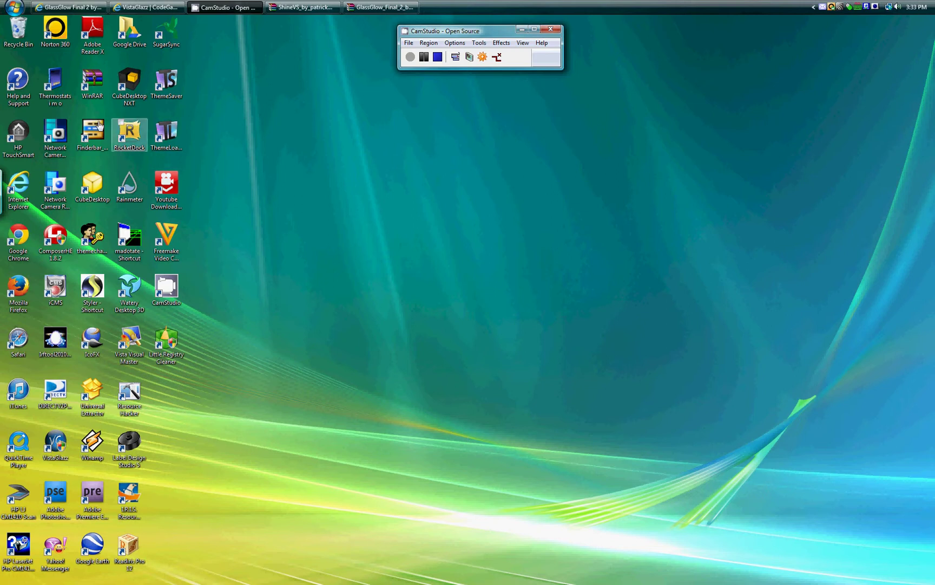
- Minimize the browser and move the VistaGlazz icon to the middle of the desktop
left_click(145, 7)
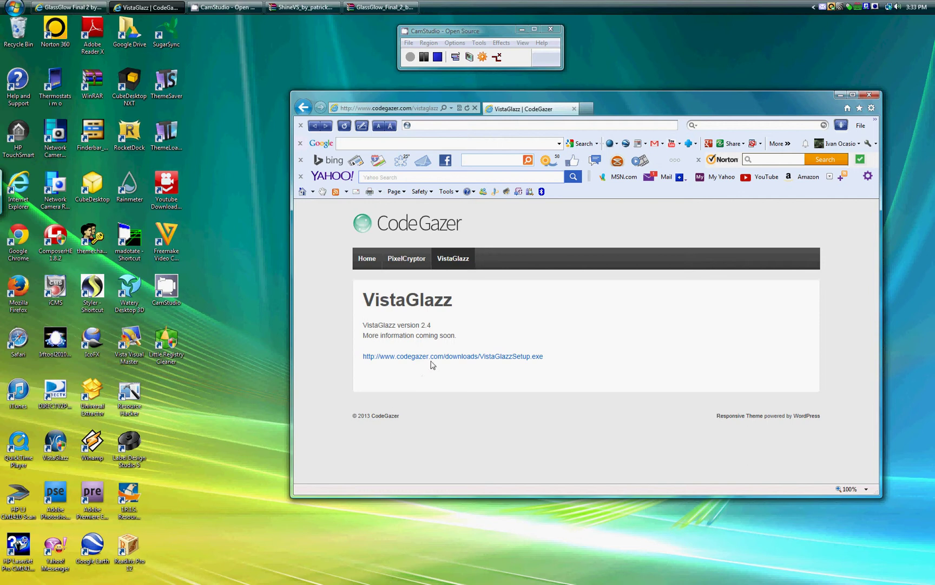
left_click(840, 95)
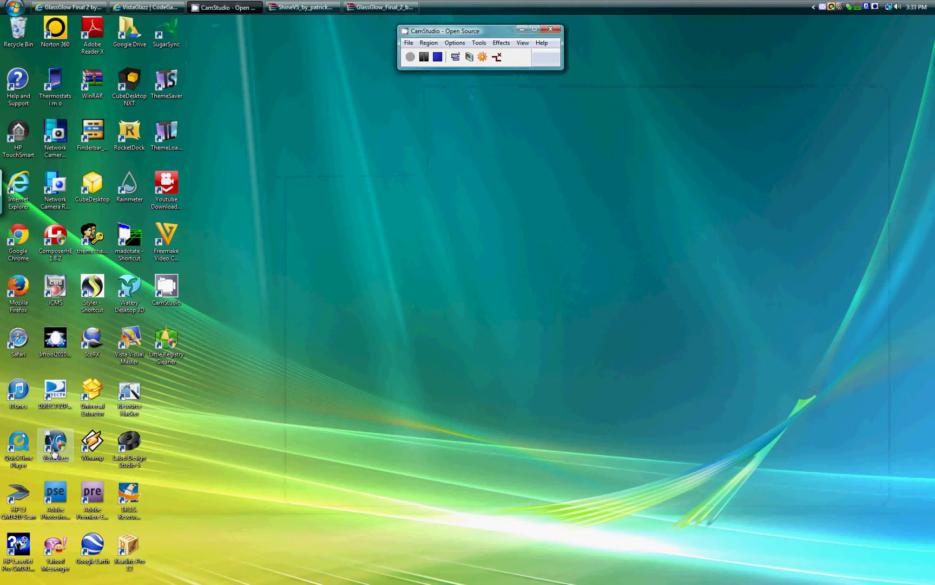
left_click_drag(56, 441, 429, 336)
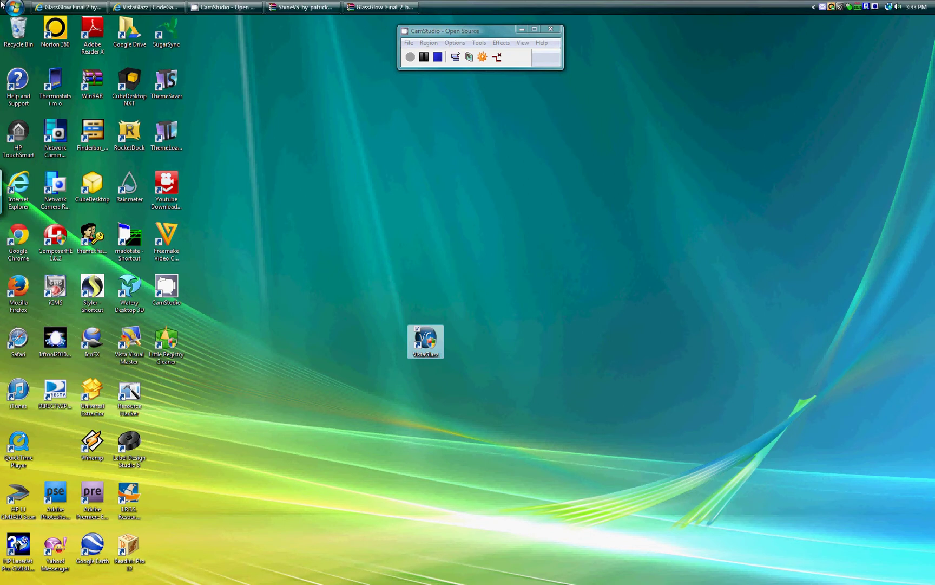
- Launch VistaGlazz, check the msstyle file's patch status, and close it unpatched
left_click(499, 310)
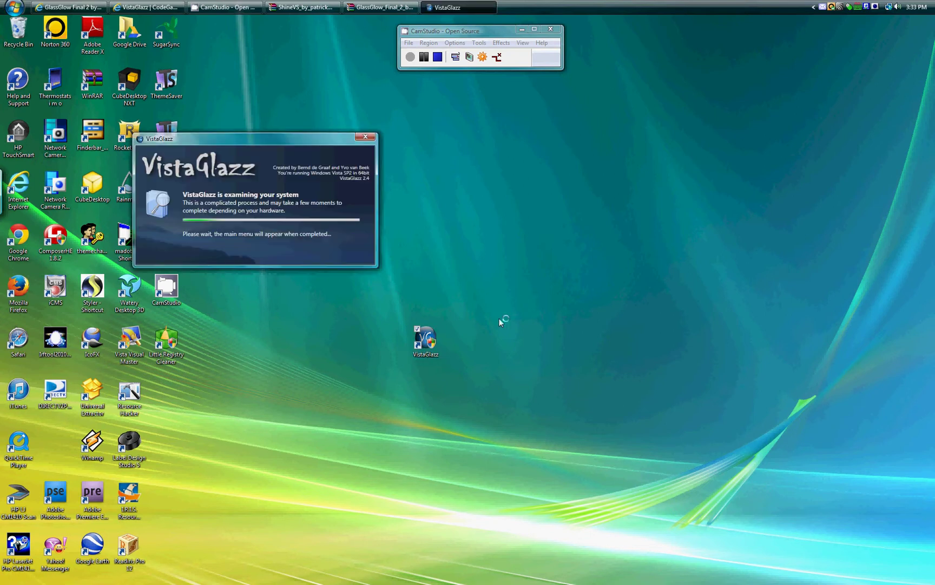
left_click_drag(272, 136, 699, 149)
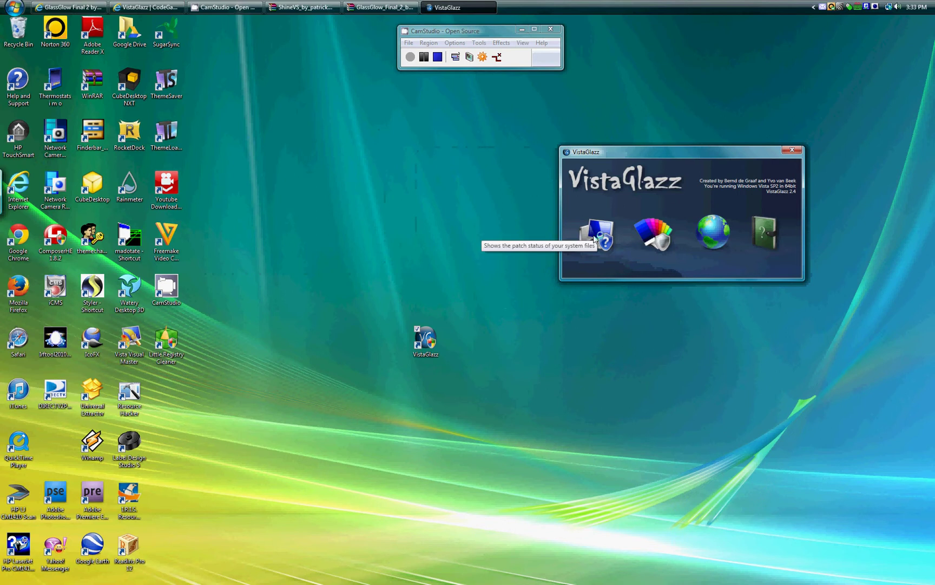
left_click(595, 238)
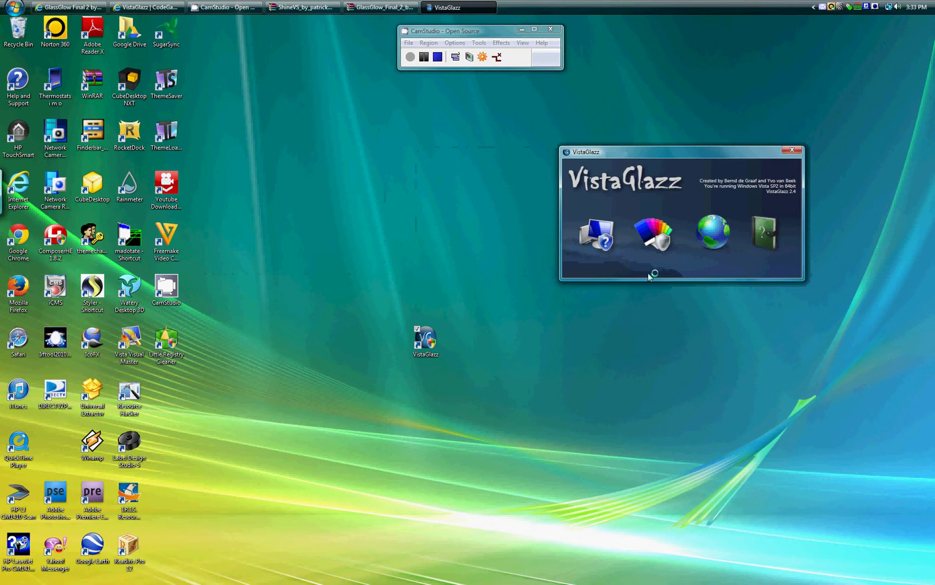
left_click(657, 230)
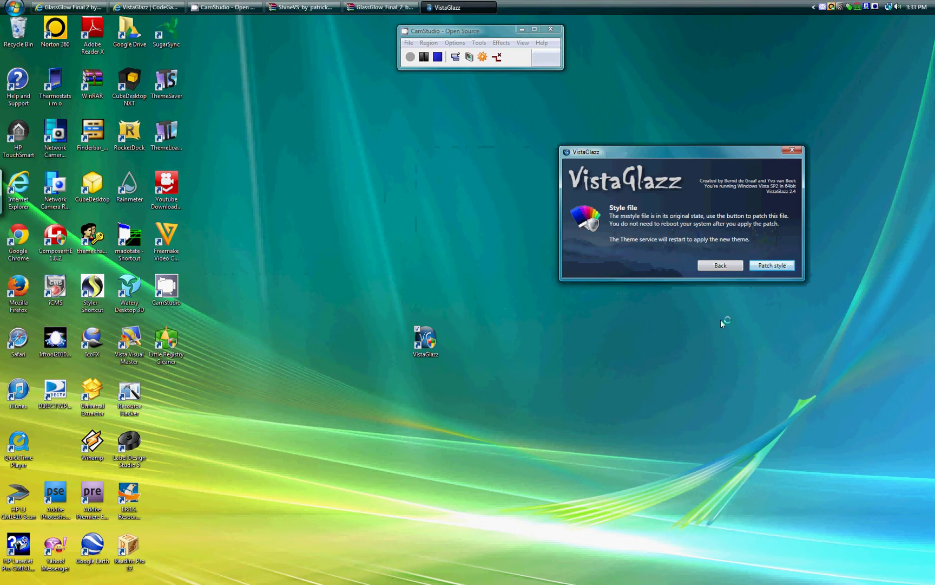
left_click(798, 153)
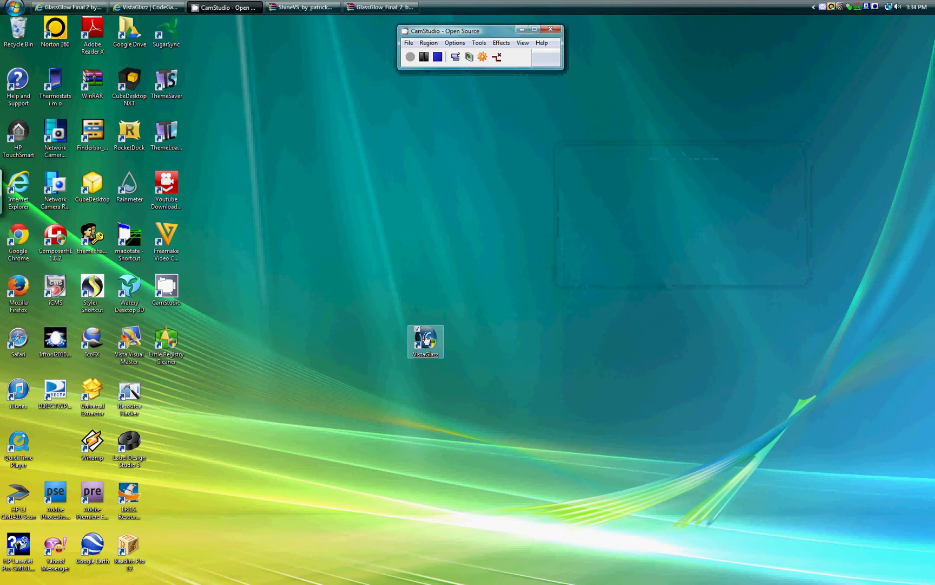
- Return the VistaGlazz icon beside Winamp and restore the GlassGlow Final 2 page in Internet Explorer
left_click_drag(426, 338, 55, 443)
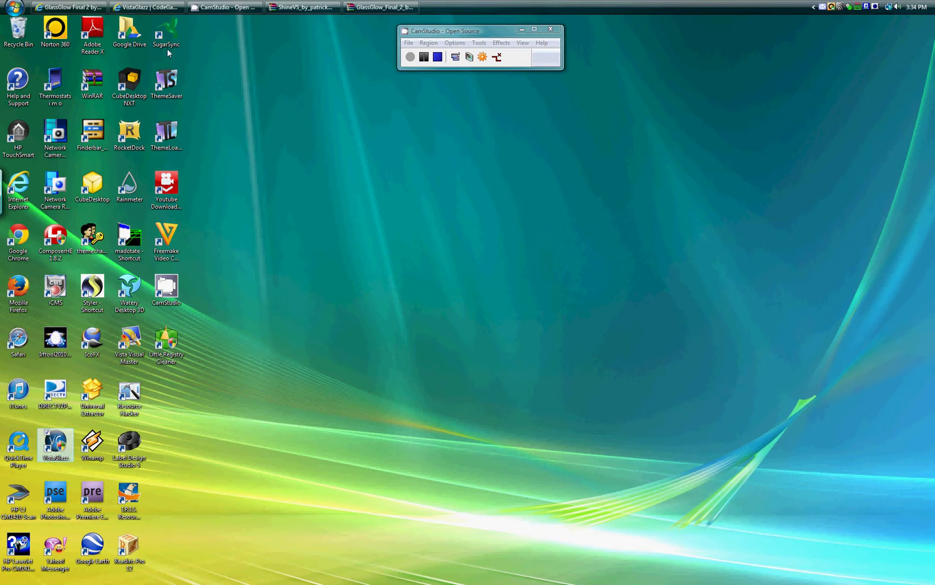
left_click(68, 7)
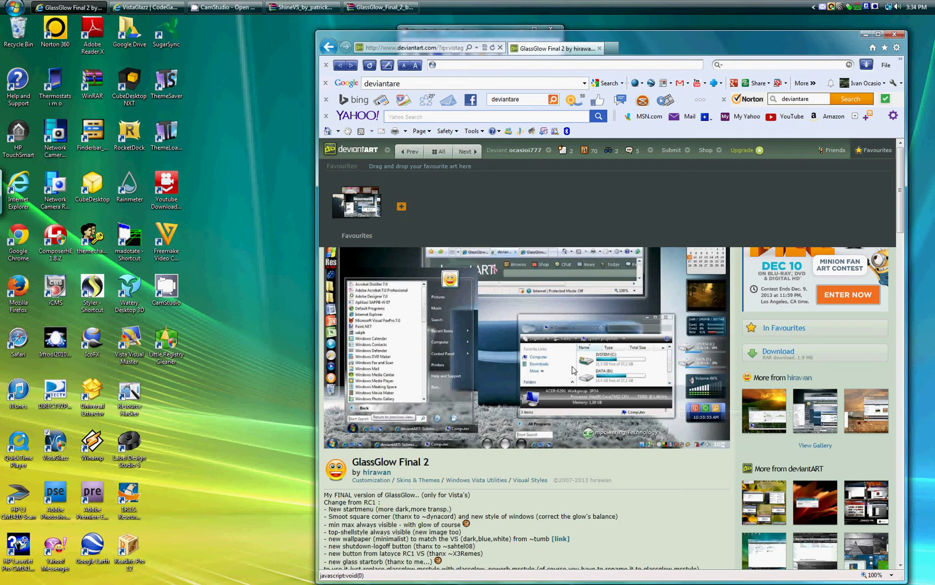
- Open the GlassGlow Final 2 deviation from the All gallery and scroll through its description
left_click(442, 154)
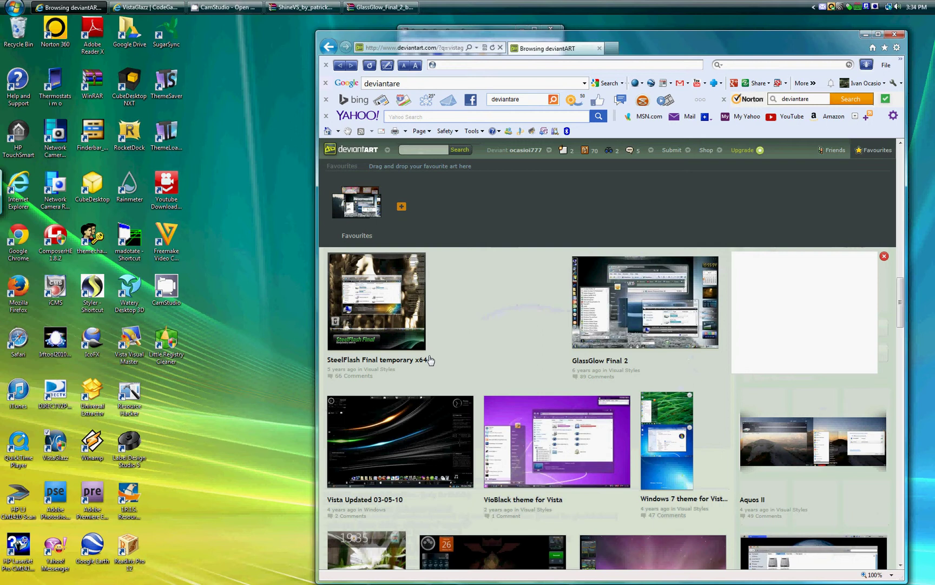
left_click(627, 327)
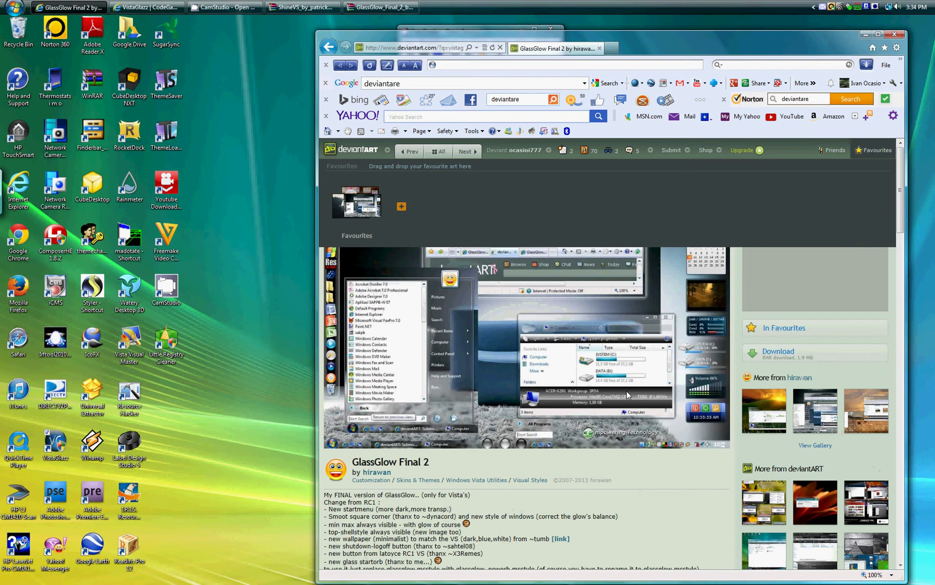
scroll(779, 355, "down", 1)
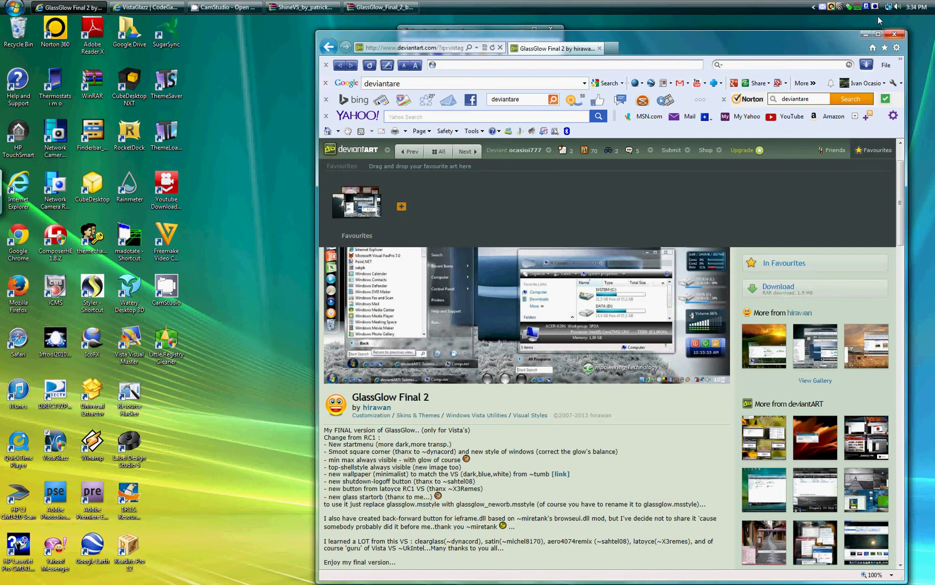
- Restore the GlassGlow_Final_2_by_hirawan.rar WinRAR window, peek inside the GlassGlow folder, and return to the top level
left_click(866, 34)
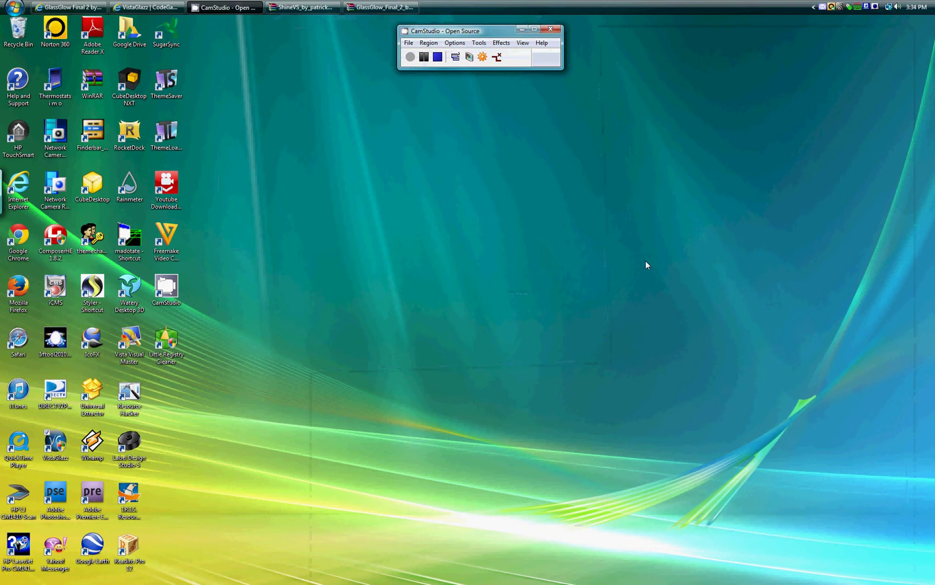
left_click(382, 7)
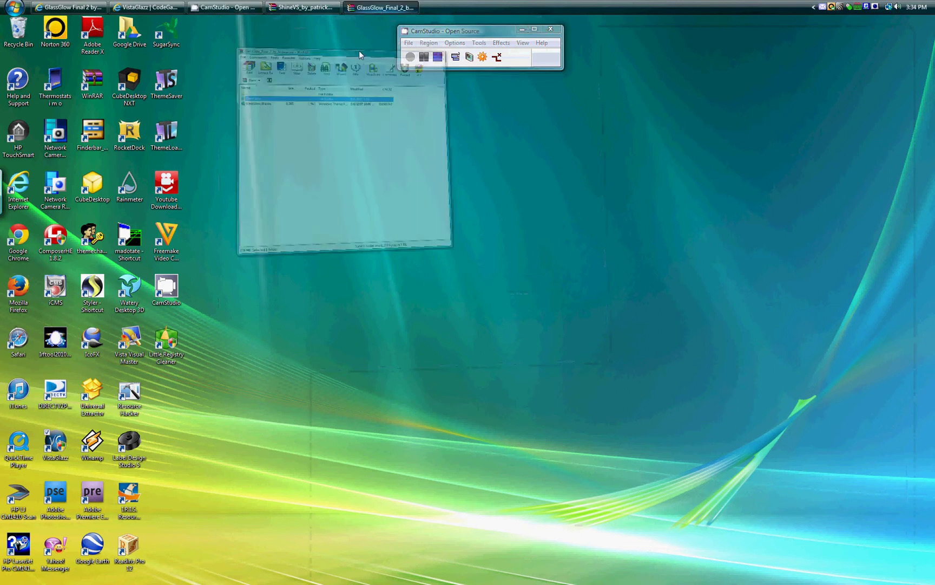
left_click_drag(372, 130, 743, 124)
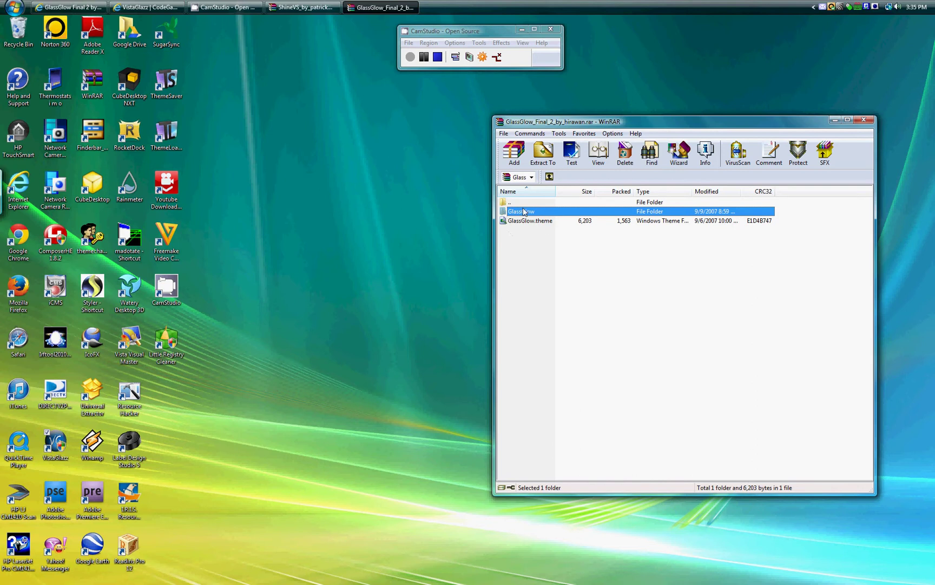
double_click(507, 211)
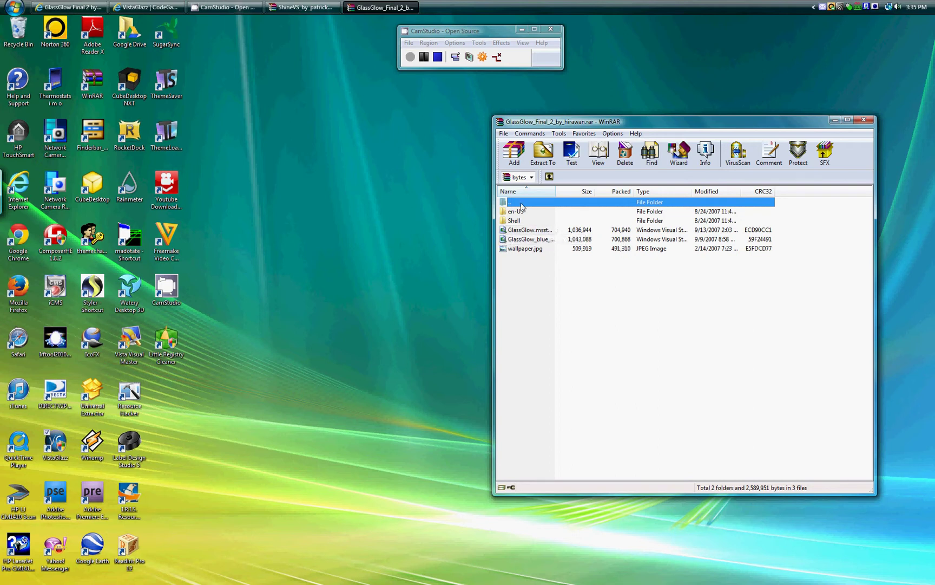
left_click(549, 177)
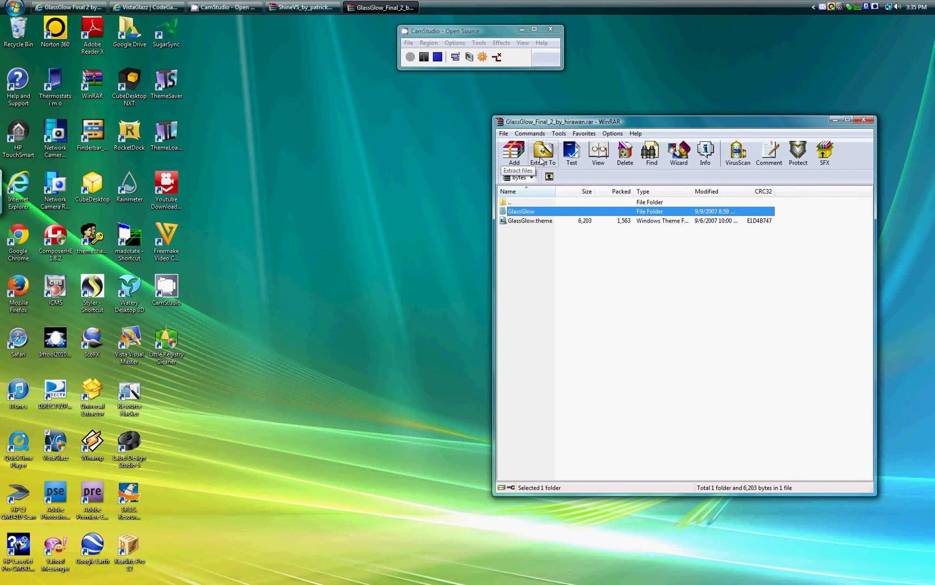
- Extract the GlassGlow folder to the Desktop, then select GlassGlow.theme in the archive
left_click(542, 153)
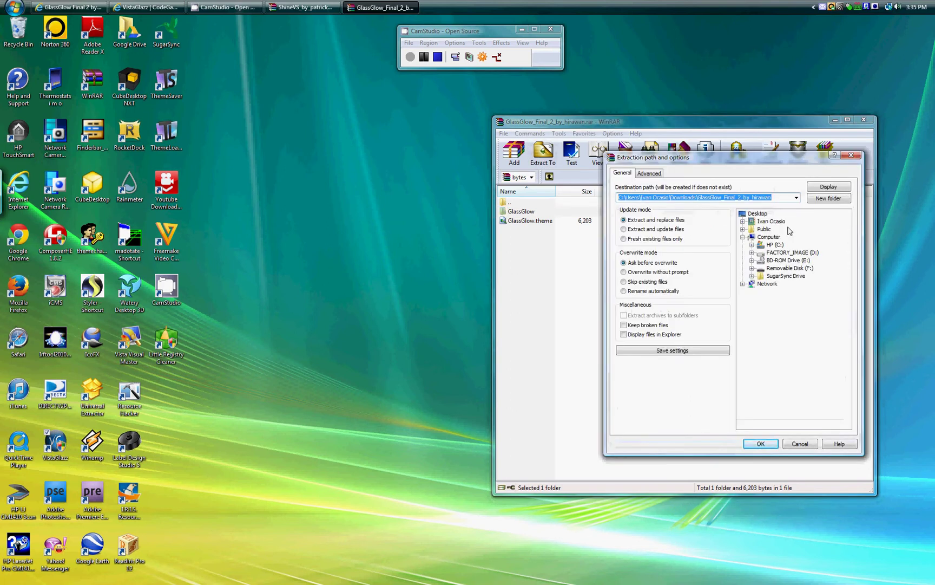
left_click(752, 217)
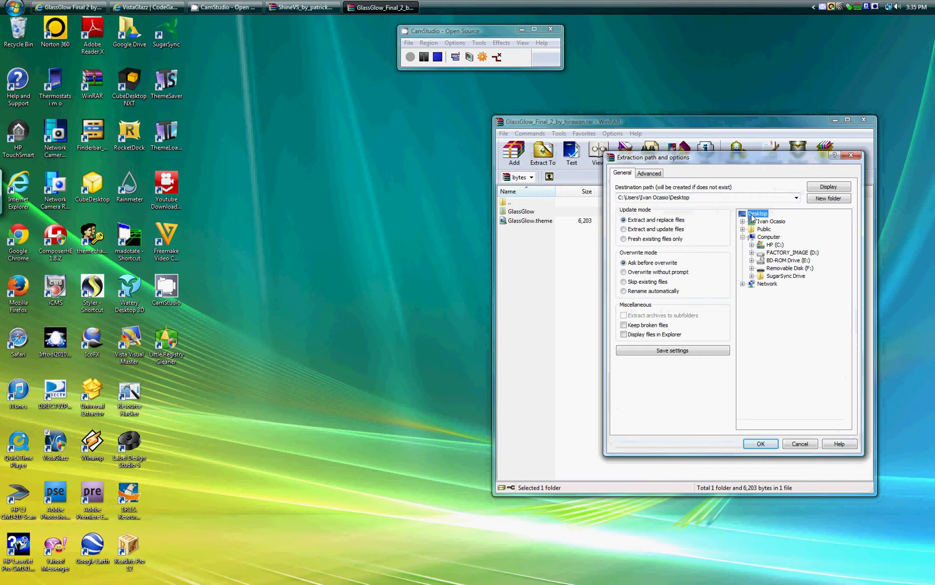
left_click(762, 444)
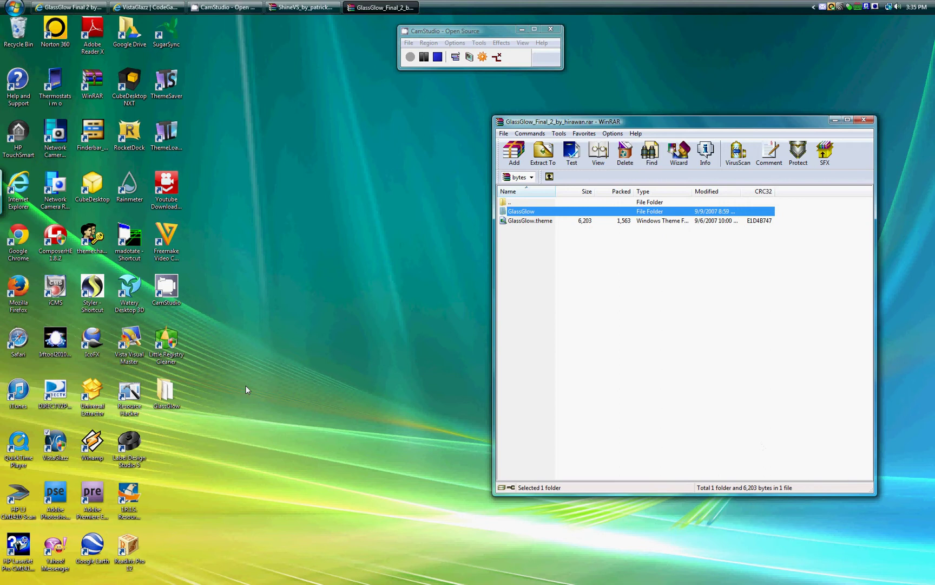
left_click(533, 220)
- Extract GlassGlow.theme with the default destination and refresh the desktop
left_click(543, 153)
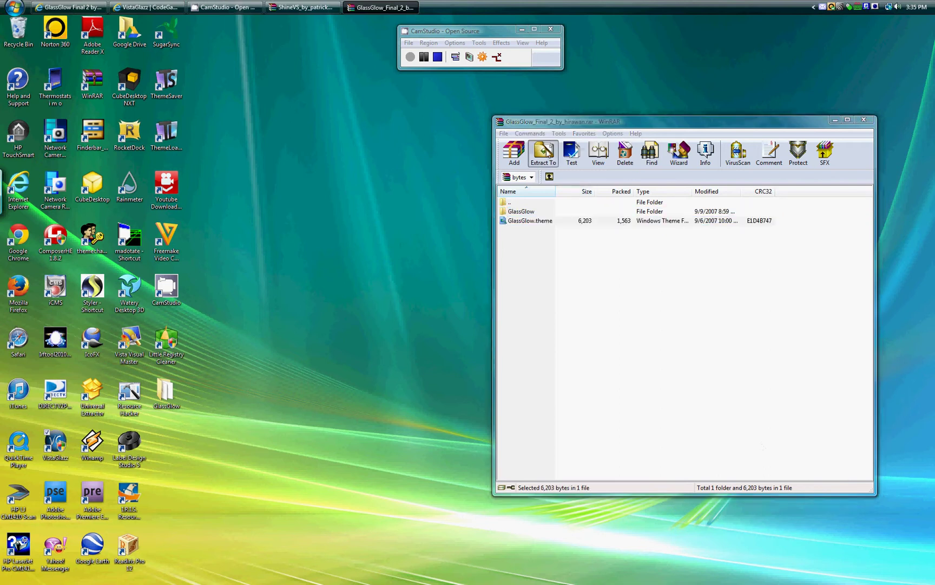
left_click(759, 443)
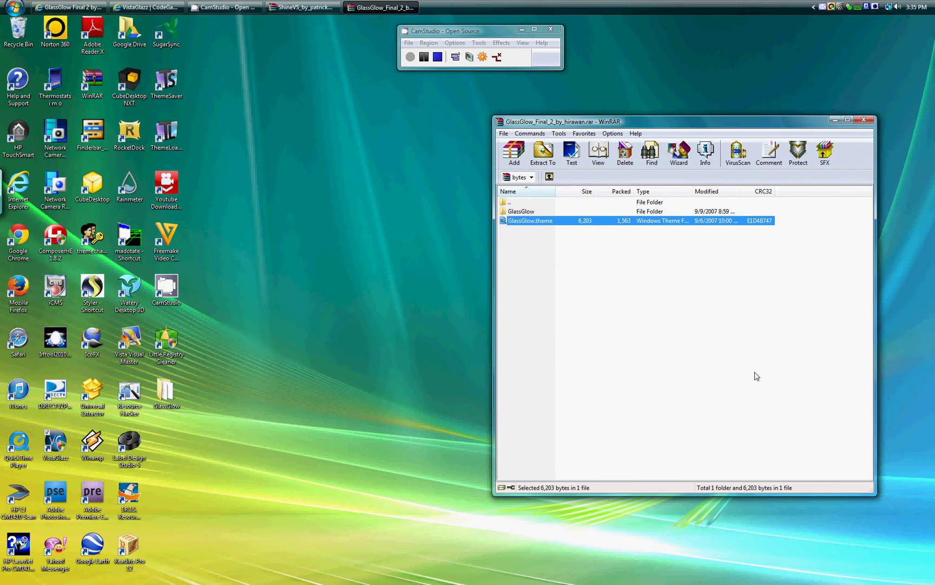
right_click(445, 357)
left_click(348, 387)
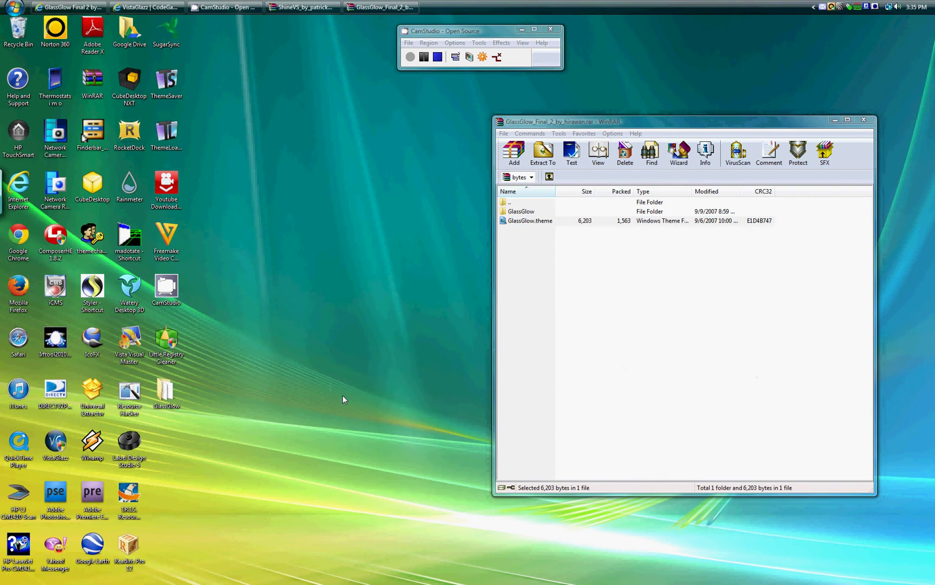
- Extract GlassGlow.theme again, this time with the Desktop as the destination
left_click(528, 222)
left_click(542, 154)
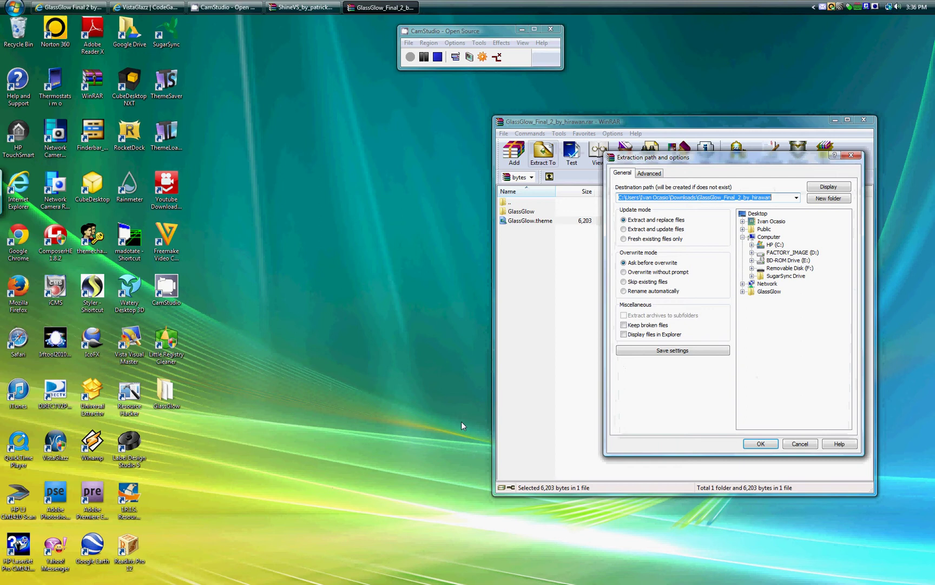
left_click(758, 214)
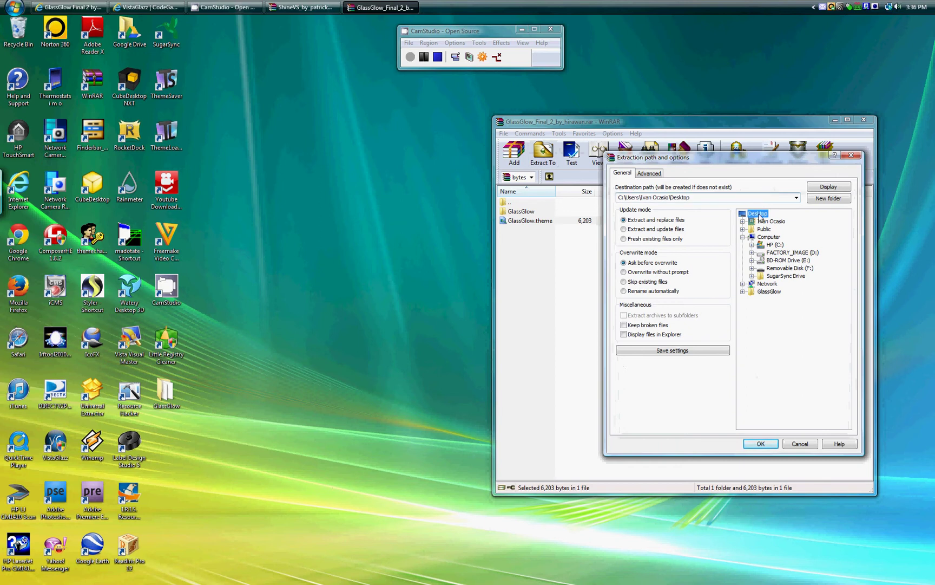
left_click(765, 444)
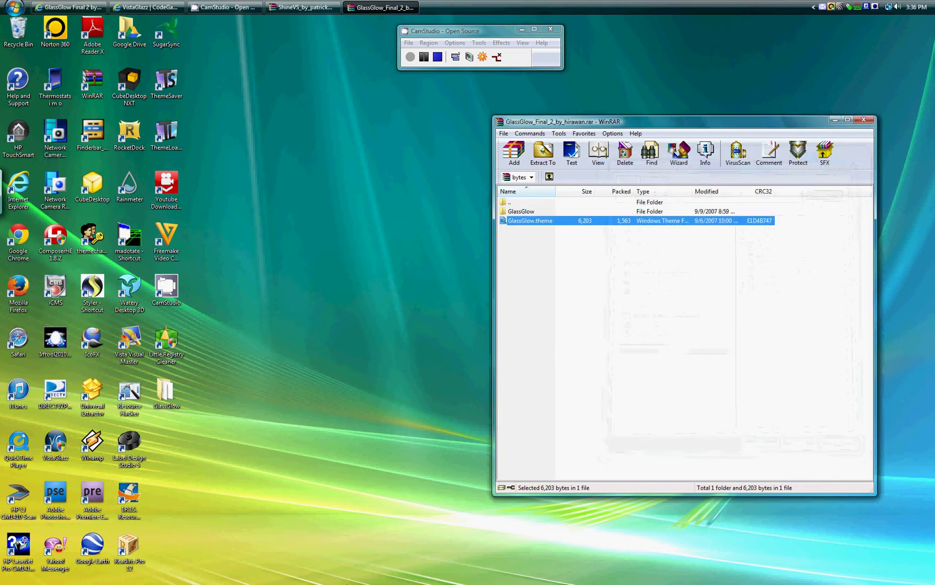
- Close WinRAR and open the HP (C:) drive from Computer
left_click(863, 120)
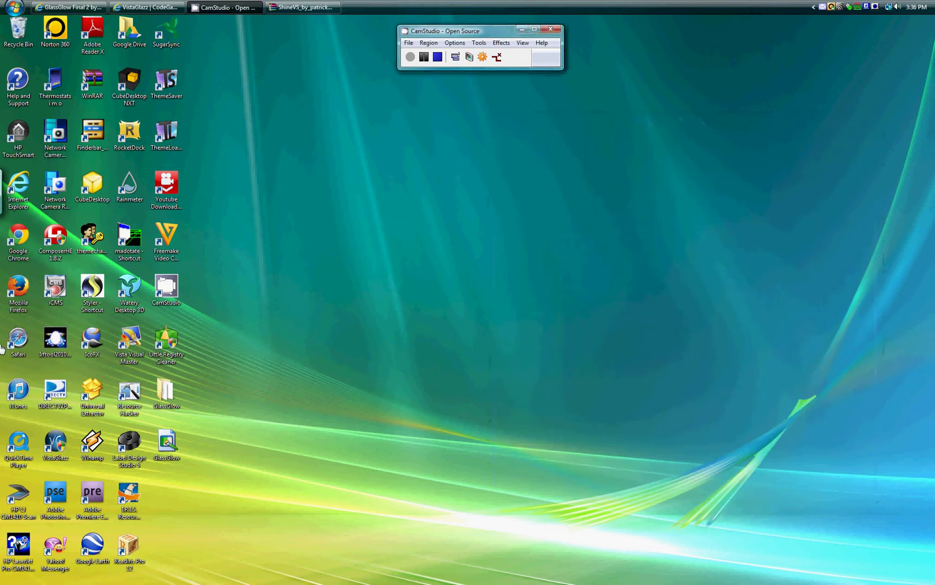
mouse_move(4, 192)
left_click(18, 7)
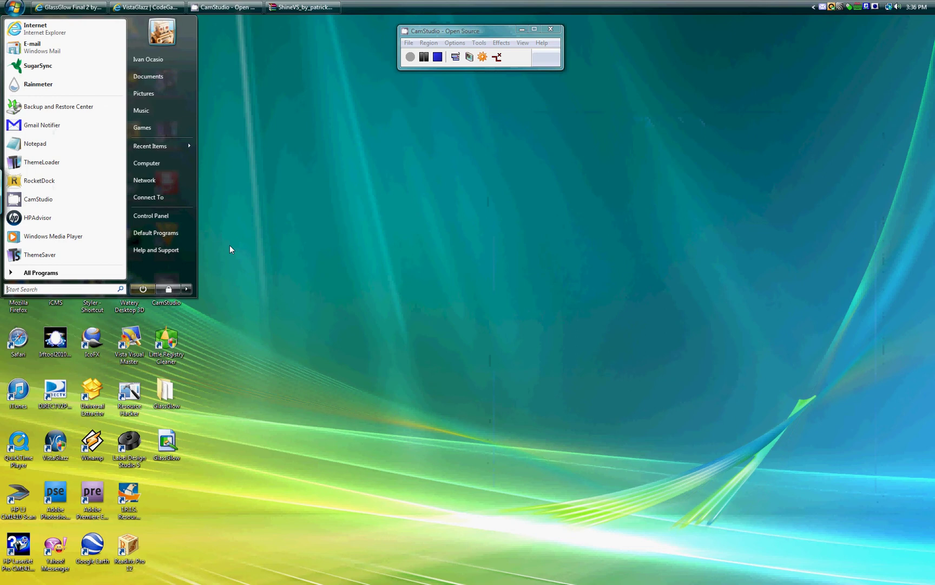
left_click(154, 161)
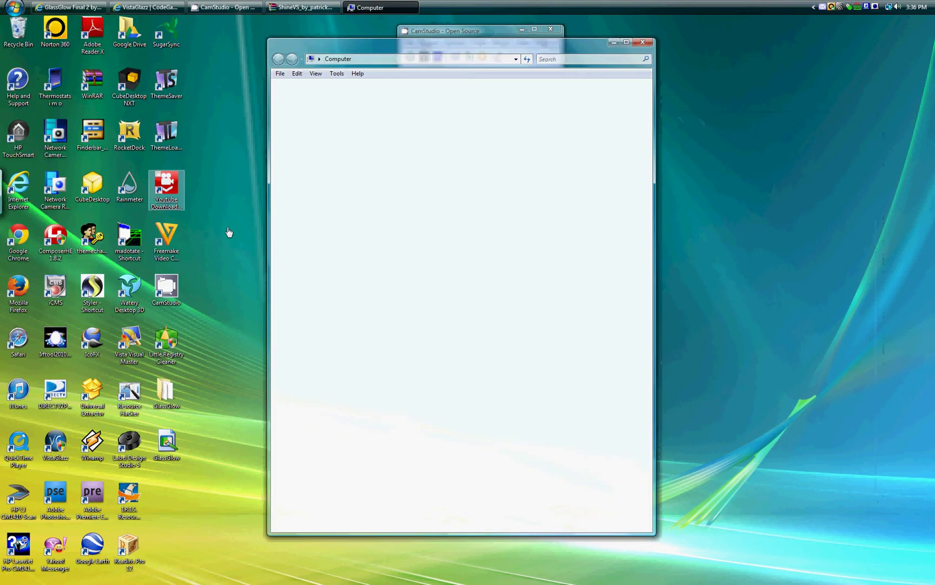
left_click(417, 112)
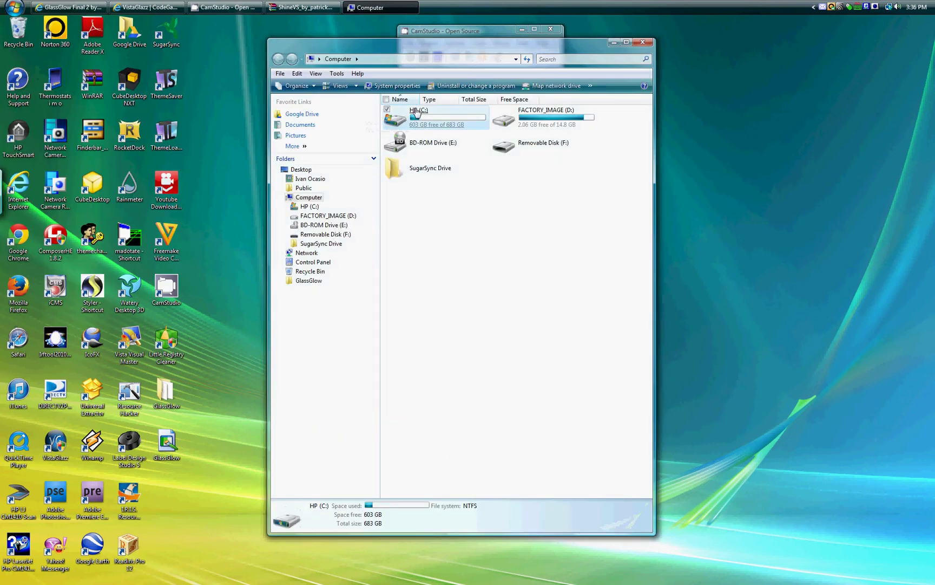
double_click(417, 112)
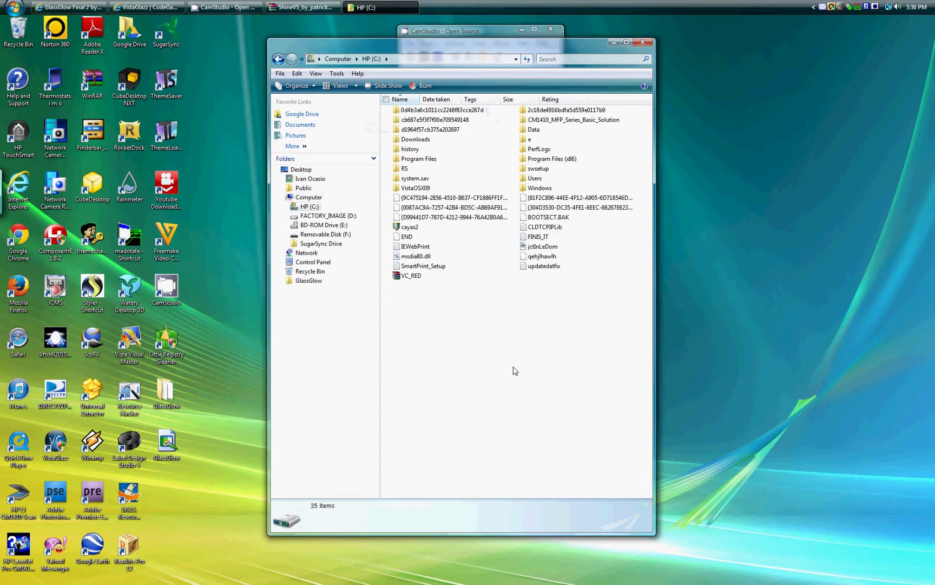
- Browse to Windows\Resources\Themes\GlassGlow to verify the style files, then close the window
double_click(538, 189)
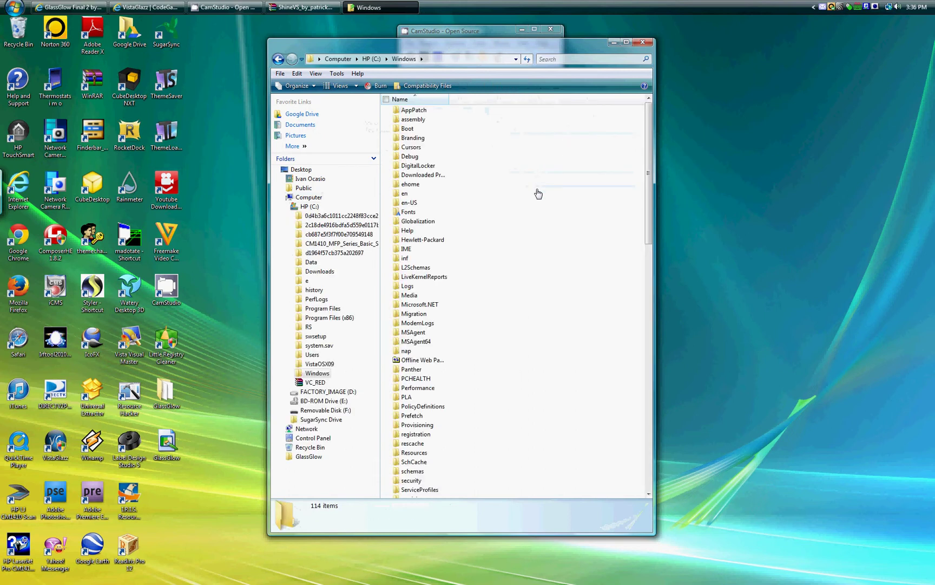
scroll(511, 245, "down", 11)
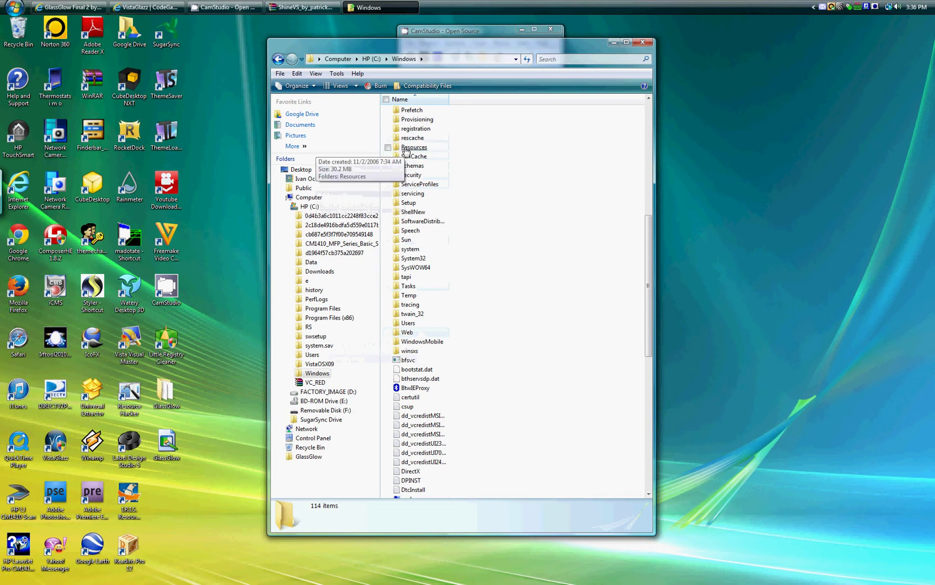
left_click(406, 149)
double_click(406, 149)
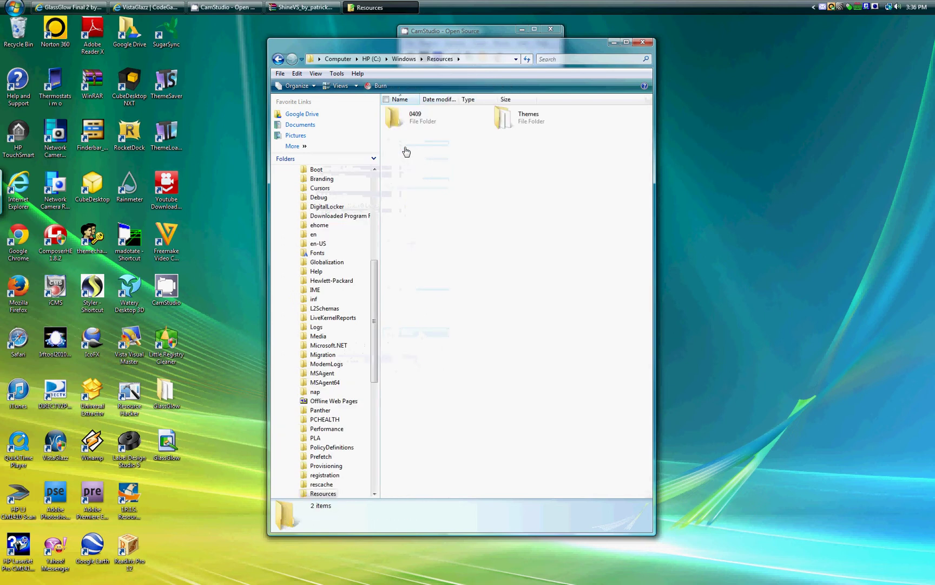
left_click(494, 127)
double_click(496, 126)
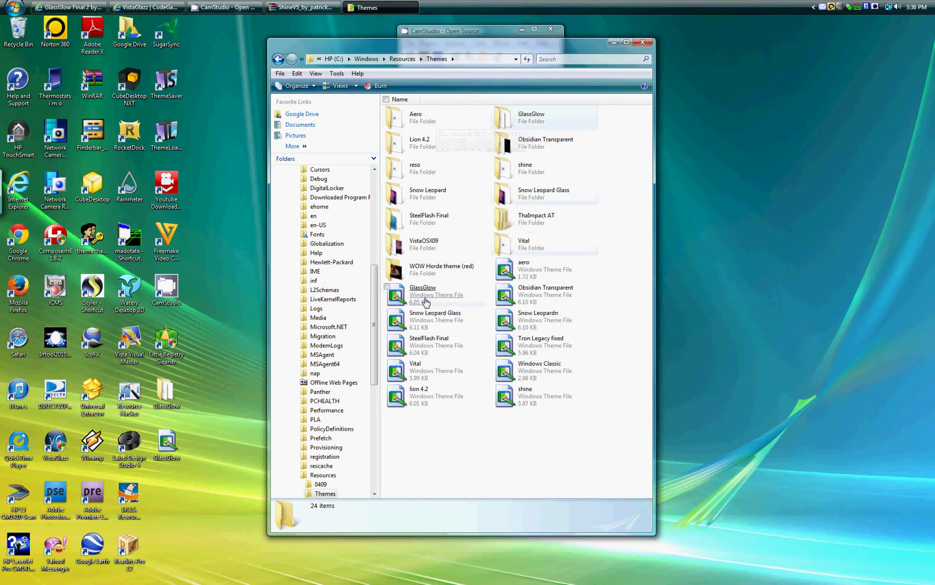
double_click(551, 121)
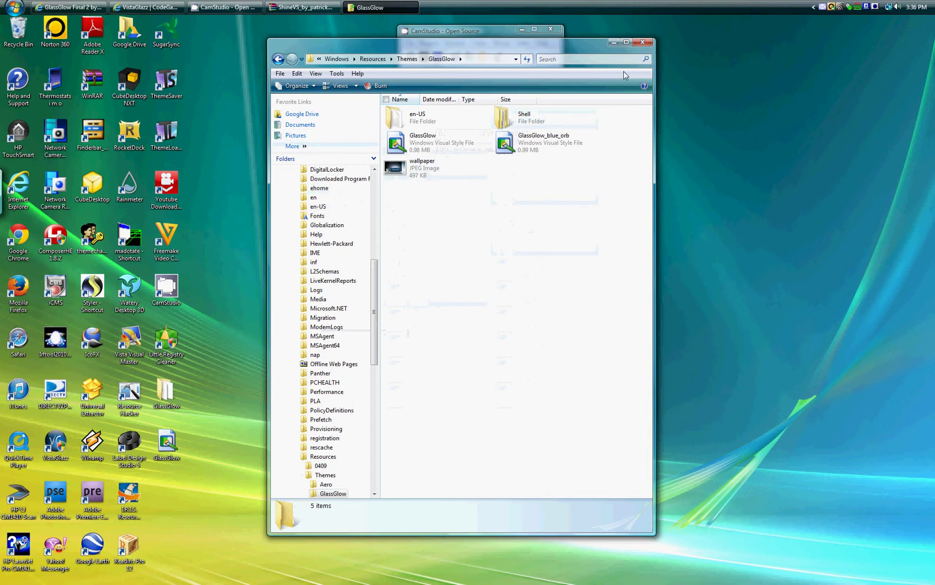
left_click(645, 43)
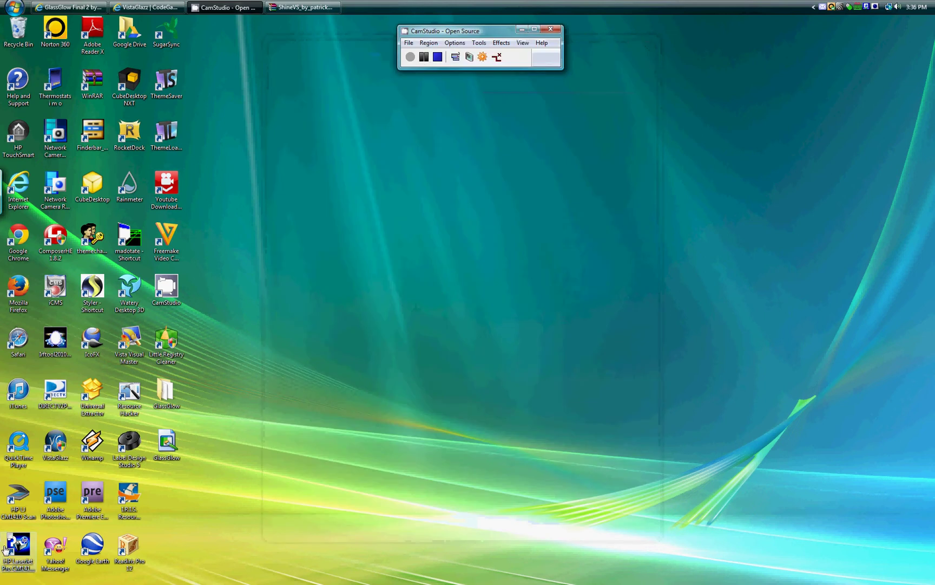
- Drag the extracted GlassGlow folder off the desktop and refresh the desktop
left_click(170, 392)
left_click(19, 31)
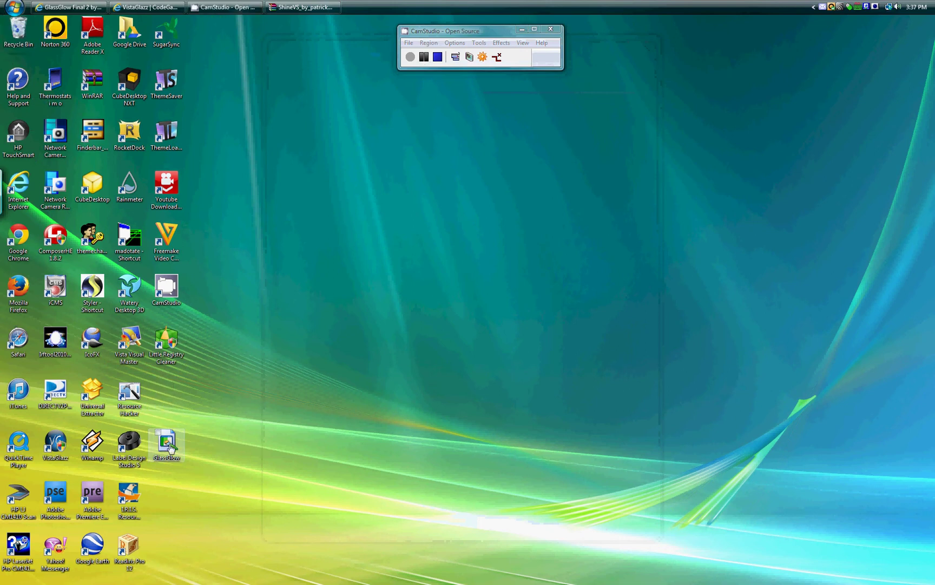
left_click_drag(166, 443, 19, 31)
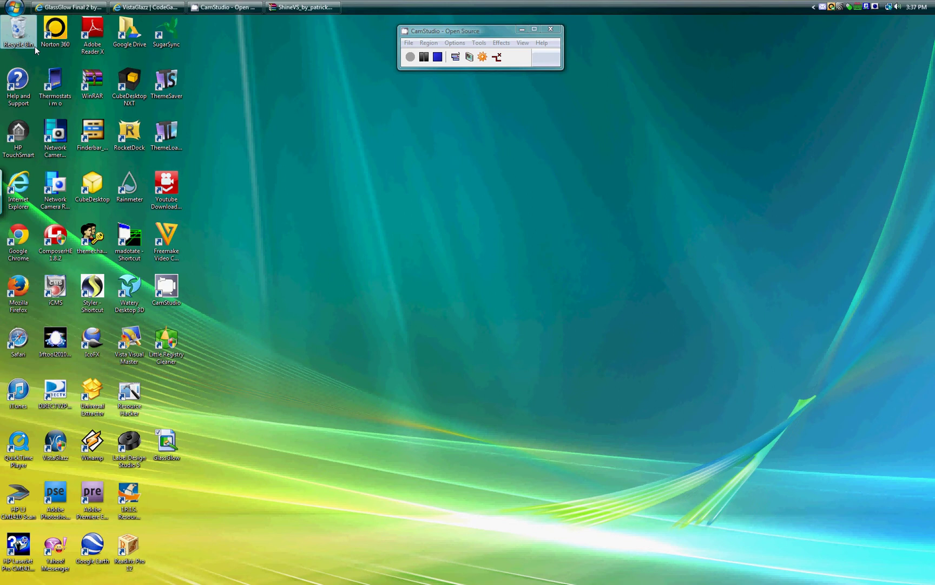
right_click(415, 350)
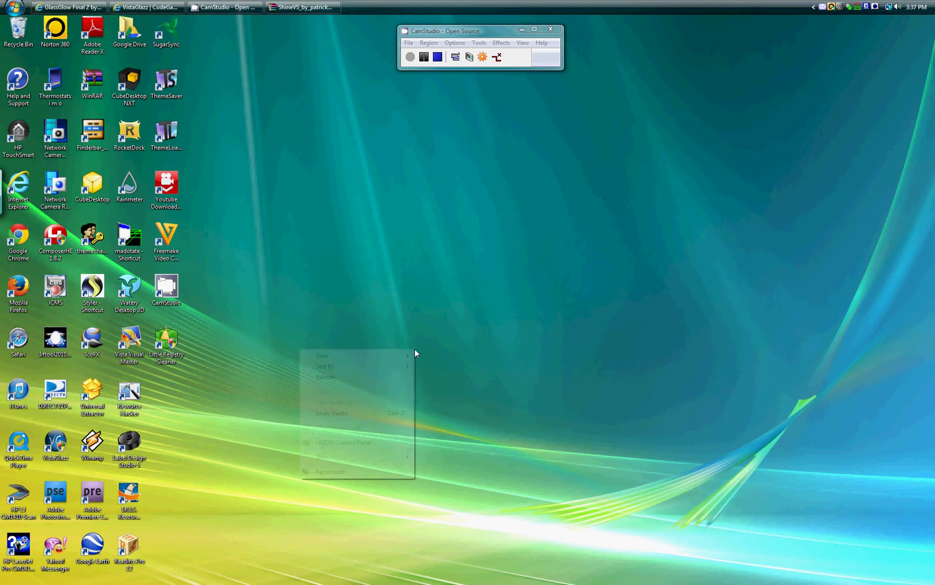
left_click(335, 378)
- Open Theme Settings from the desktop's Personalize menu
right_click(368, 351)
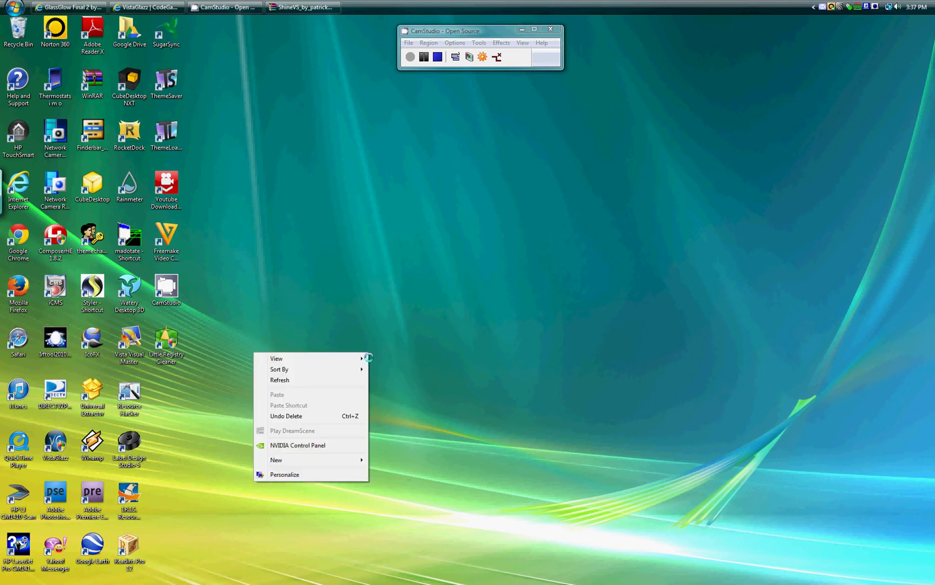
left_click(292, 475)
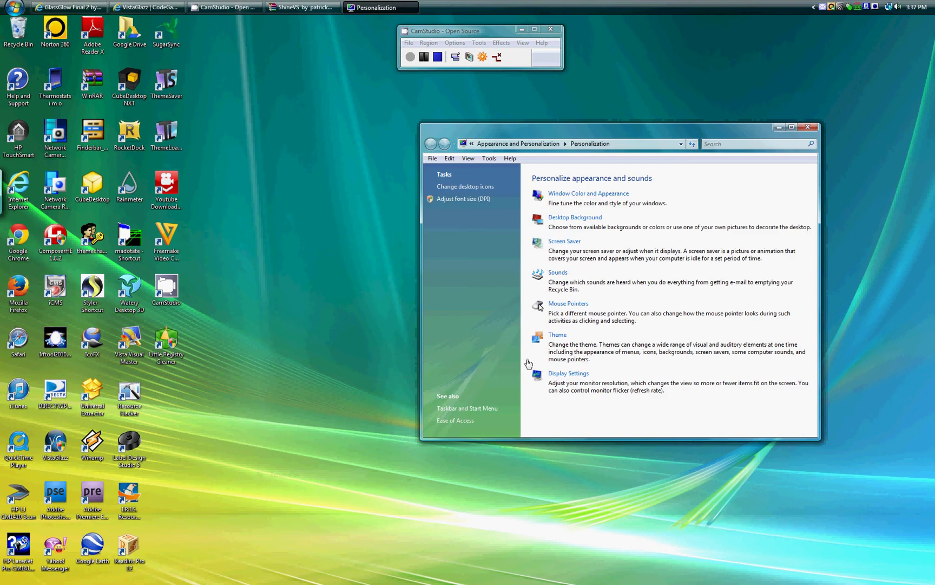
left_click(559, 335)
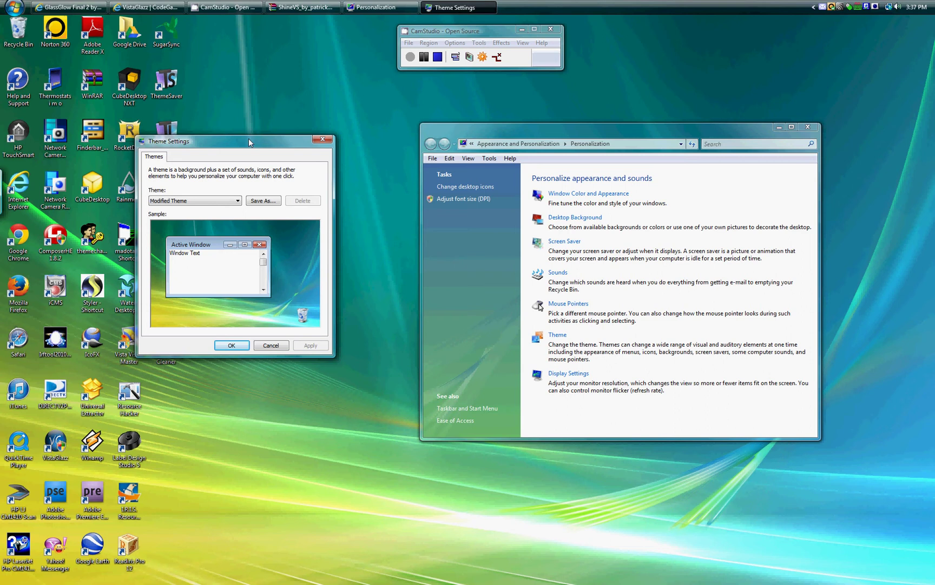
- Choose GlassGlow by-hirawan from the Theme dropdown and apply it
left_click_drag(247, 140, 322, 159)
left_click(313, 221)
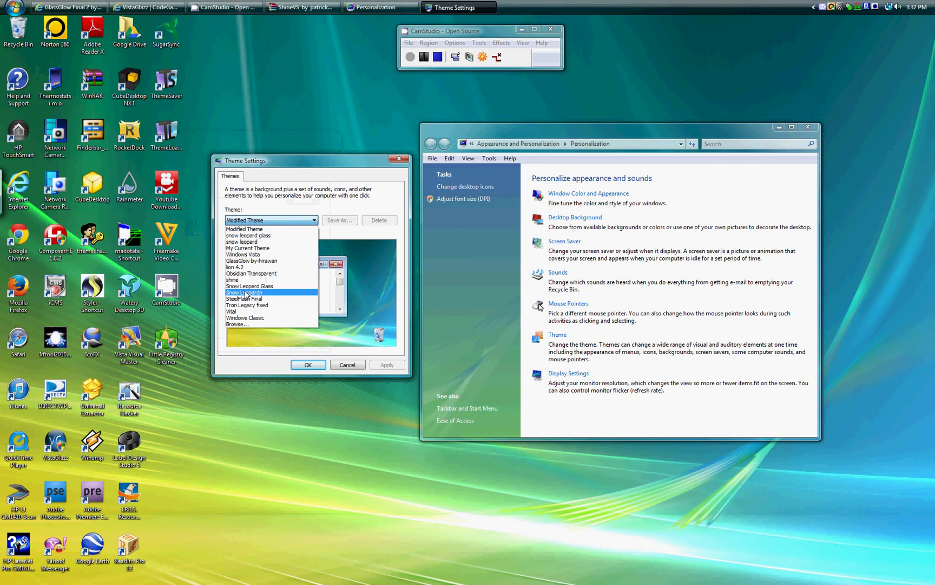
left_click(252, 261)
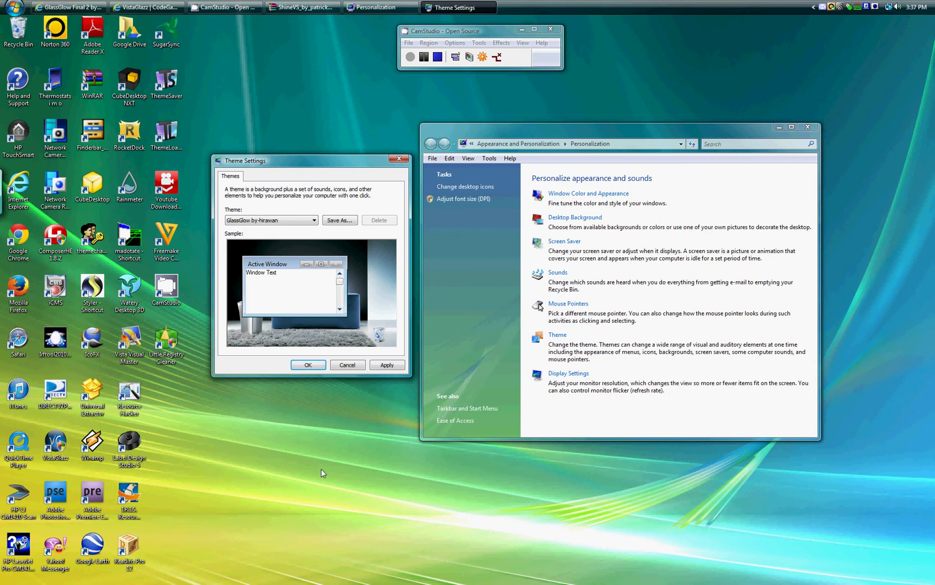
left_click(389, 366)
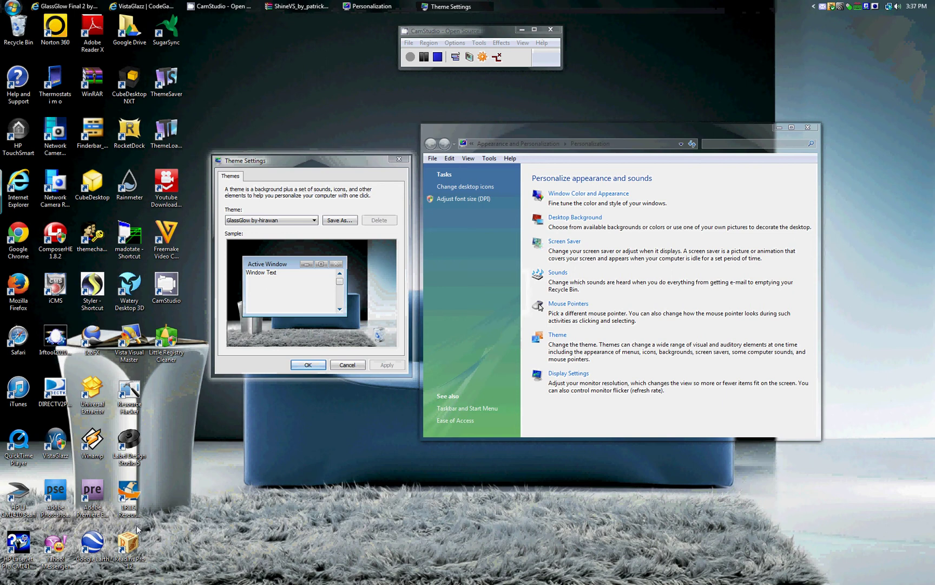
left_click(6, 5)
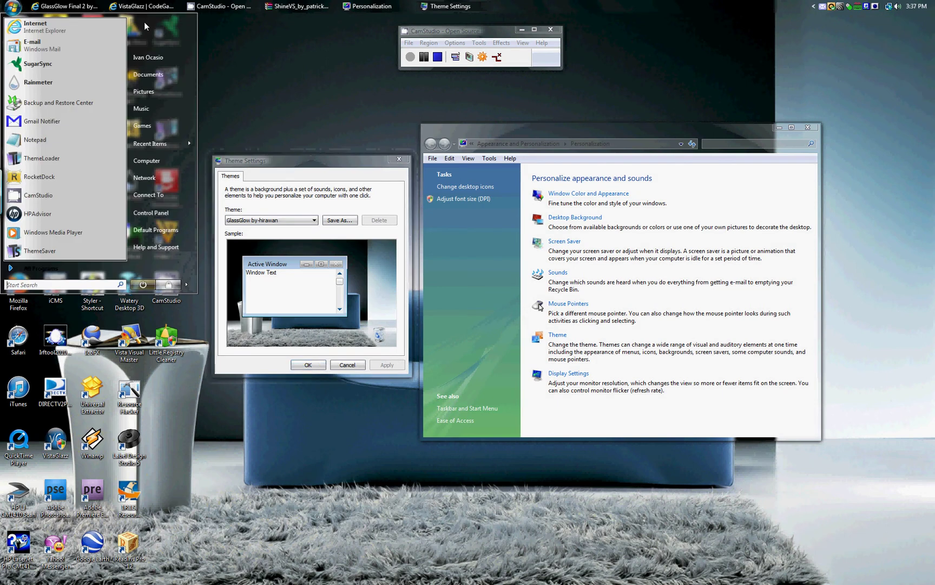
left_click(328, 129)
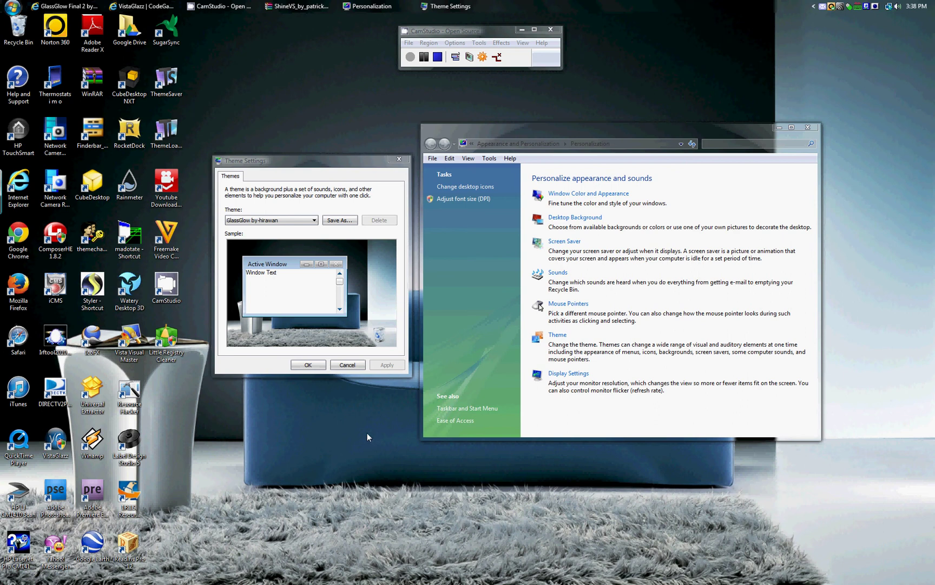
- Choose snow leopard from the Theme dropdown and apply it
left_click(320, 222)
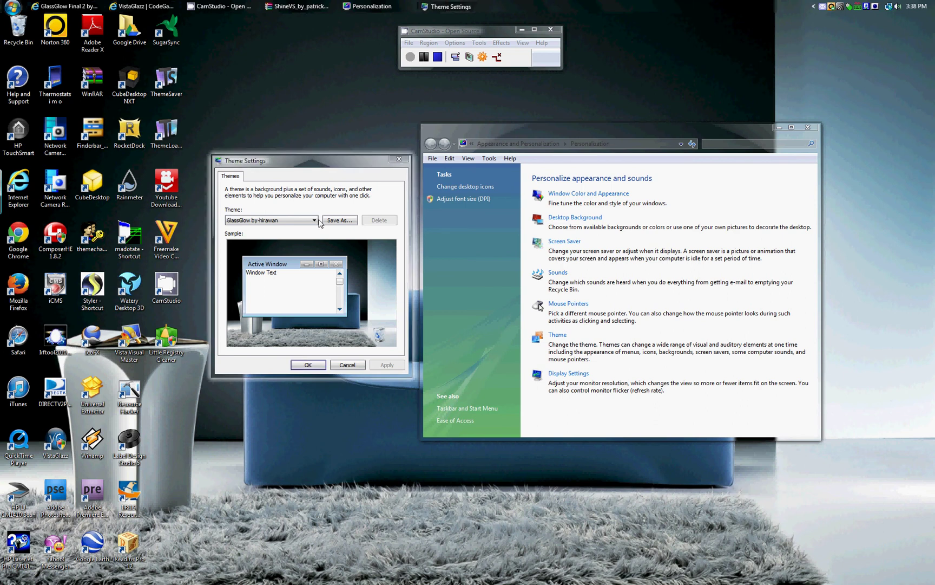
left_click(314, 220)
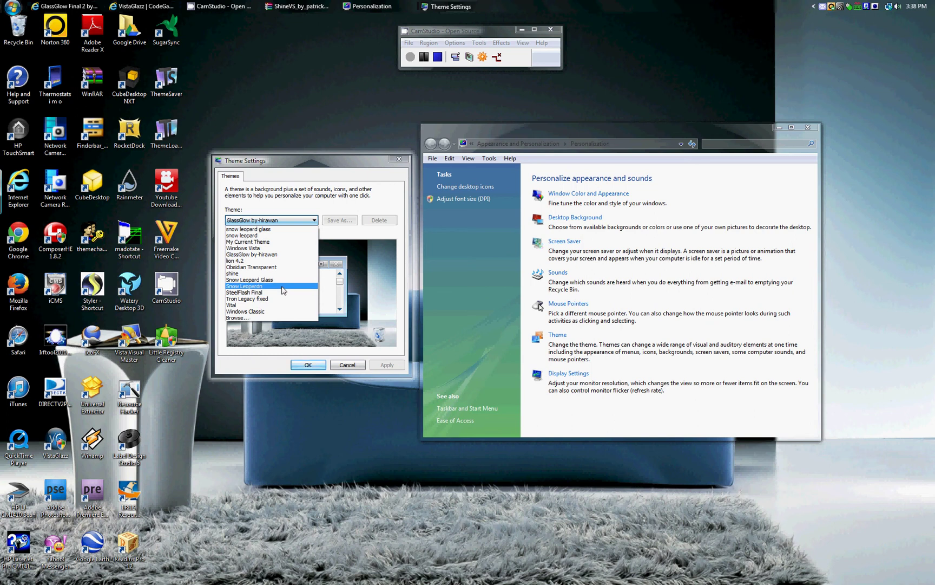
left_click(250, 236)
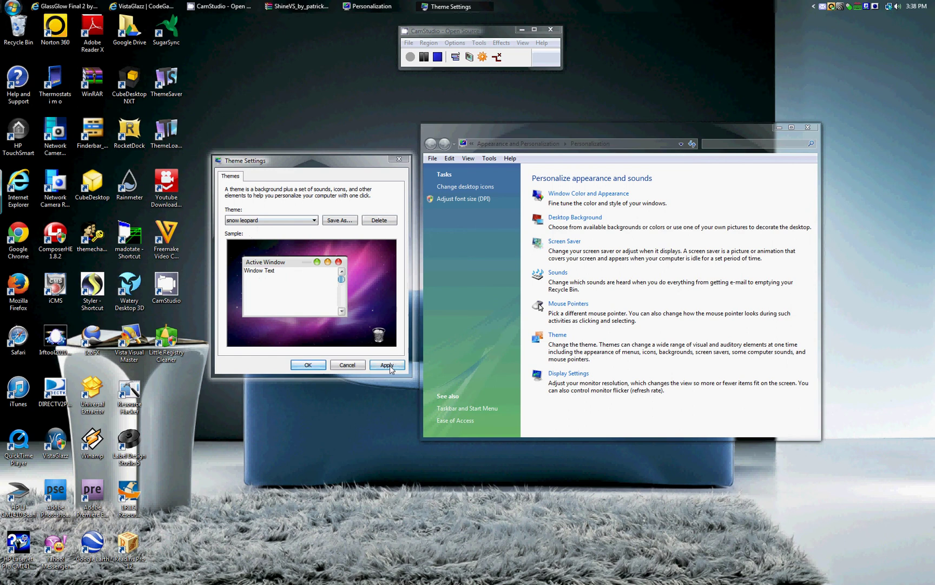
left_click(390, 368)
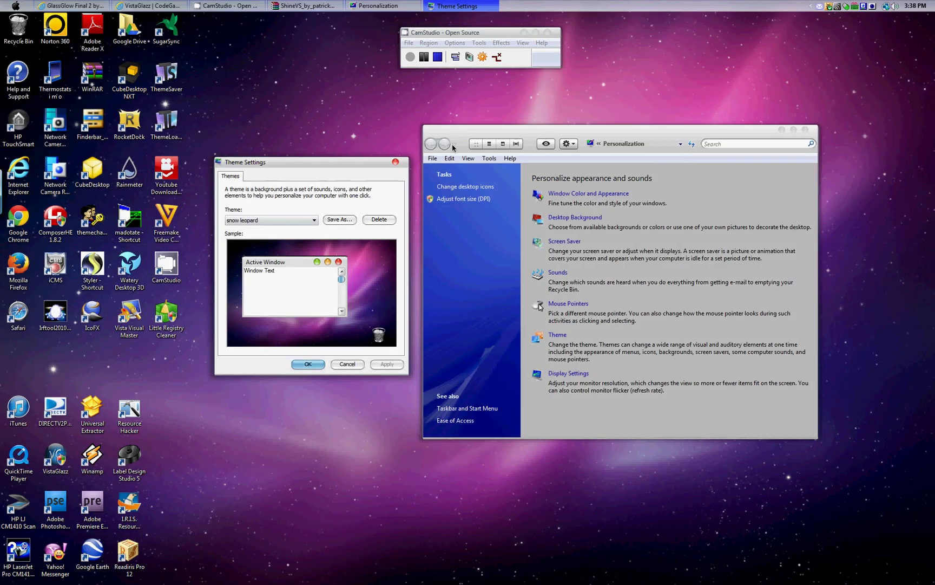
- Close the Theme Settings dialog, leaving Personalization open over the Snow Leopard desktop
left_click(397, 163)
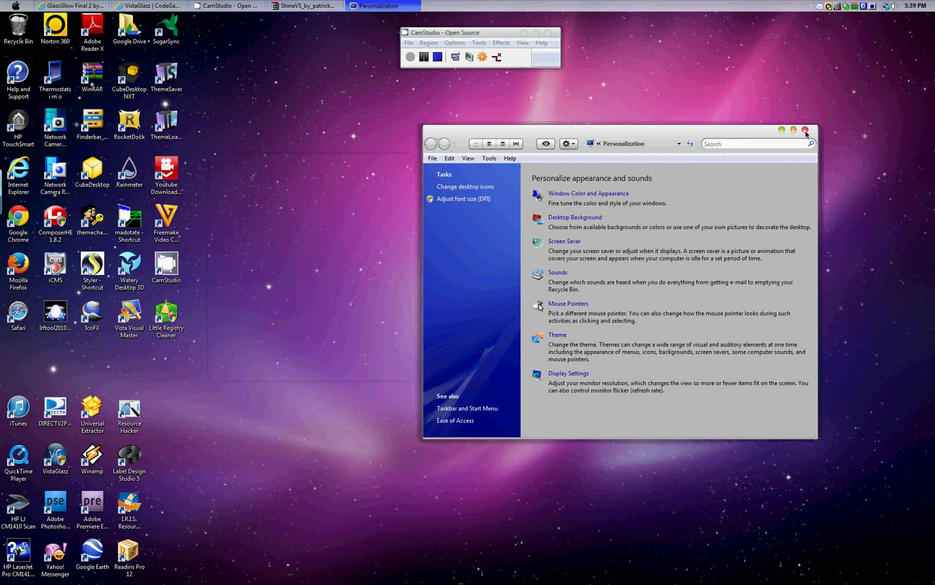